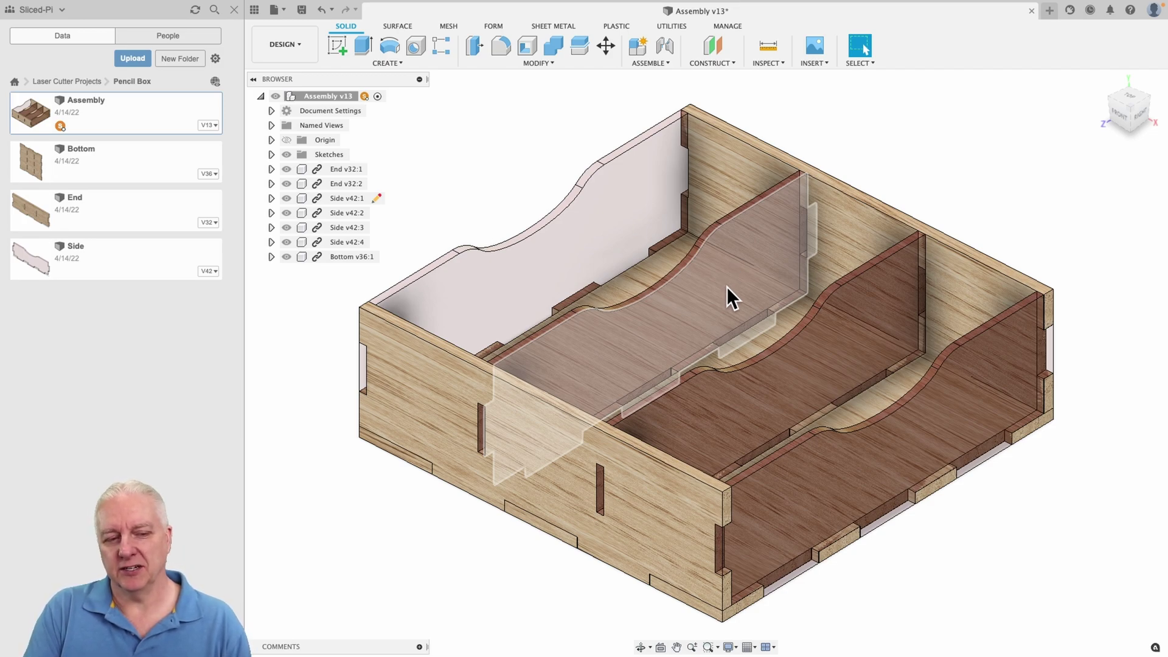
Set the Side divider back into the box, inspect the bottom panel's slots from underneath, then return Home.
{"action": "left_click_drag", "start_coordinate": [727, 286], "coordinate": [646, 308]}
{"action": "scroll", "coordinate": [646, 307], "scroll_direction": "down", "scroll_amount": 2}
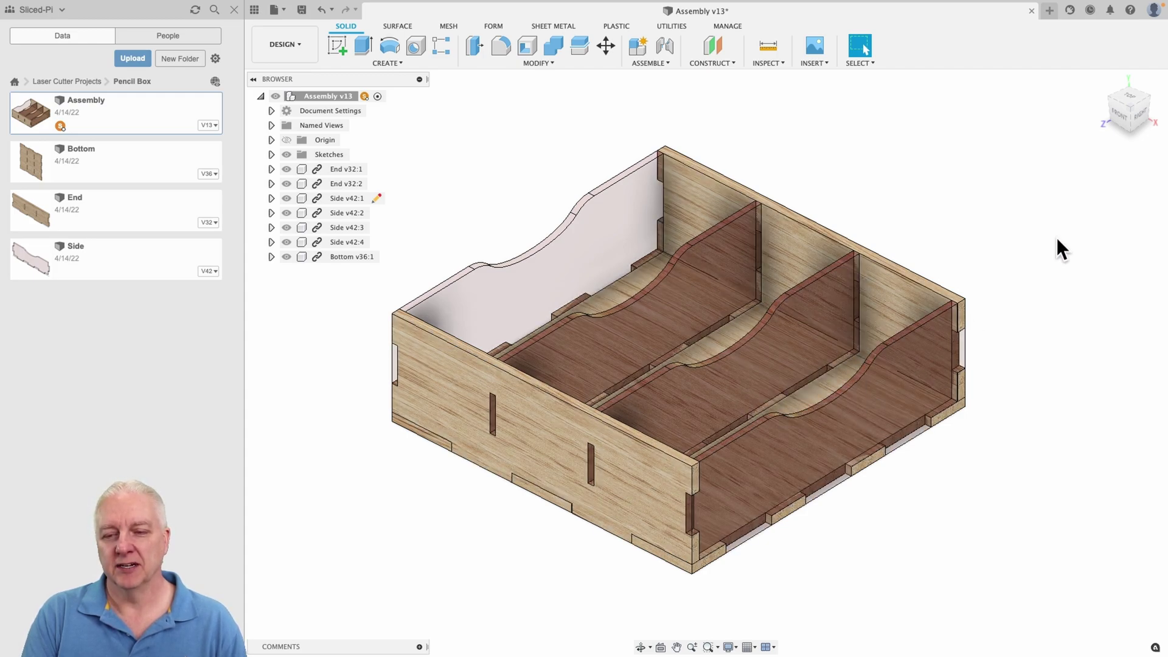
{"action": "left_click_drag", "start_coordinate": [1139, 121], "coordinate": [1104, 98]}
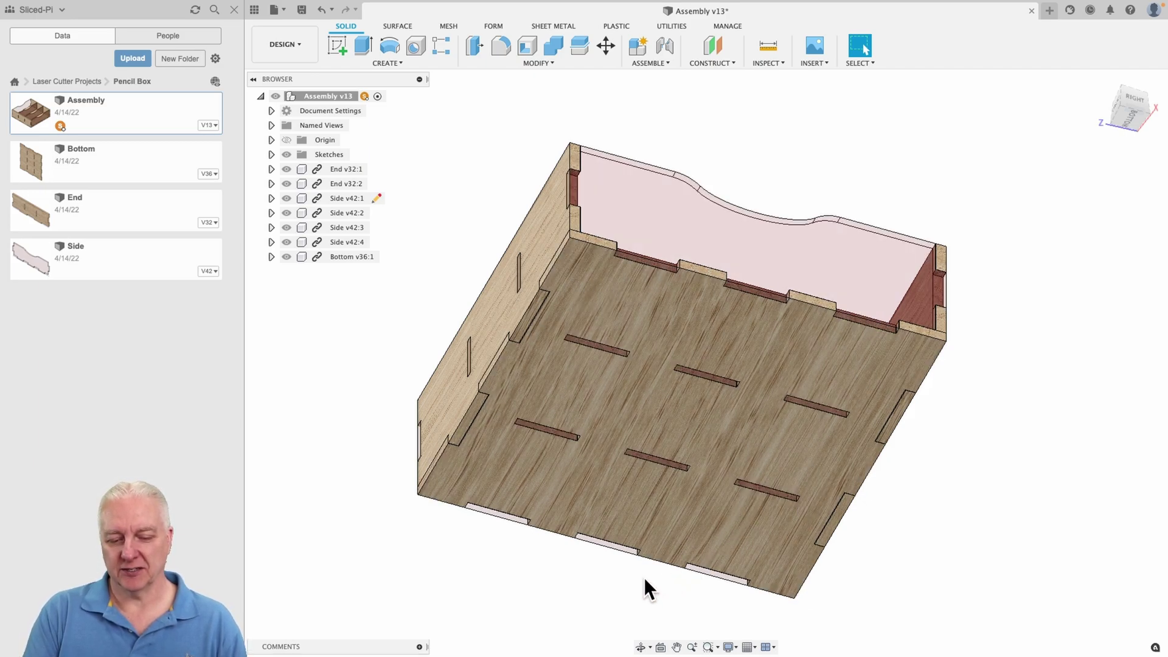
{"action": "mouse_move", "coordinate": [1141, 112]}
{"action": "left_mouse_down"}
{"action": "mouse_move", "coordinate": [1104, 119]}
{"action": "mouse_move", "coordinate": [1149, 144]}
{"action": "mouse_move", "coordinate": [1166, 181]}
{"action": "left_mouse_up"}
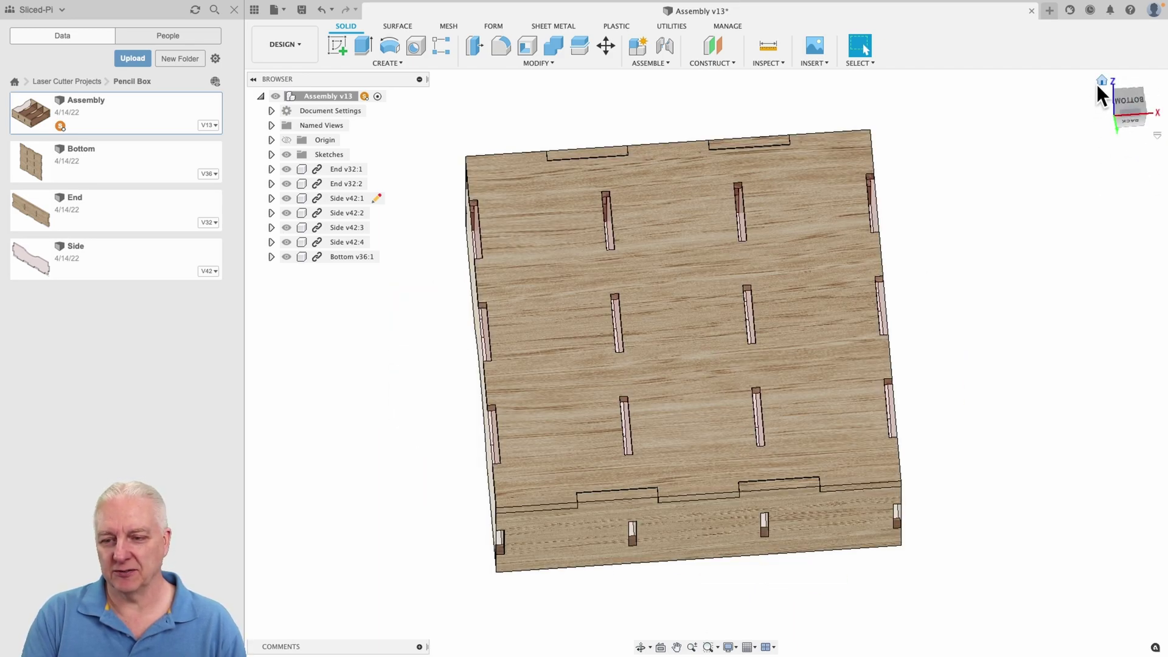
{"action": "left_click", "coordinate": [1098, 79]}
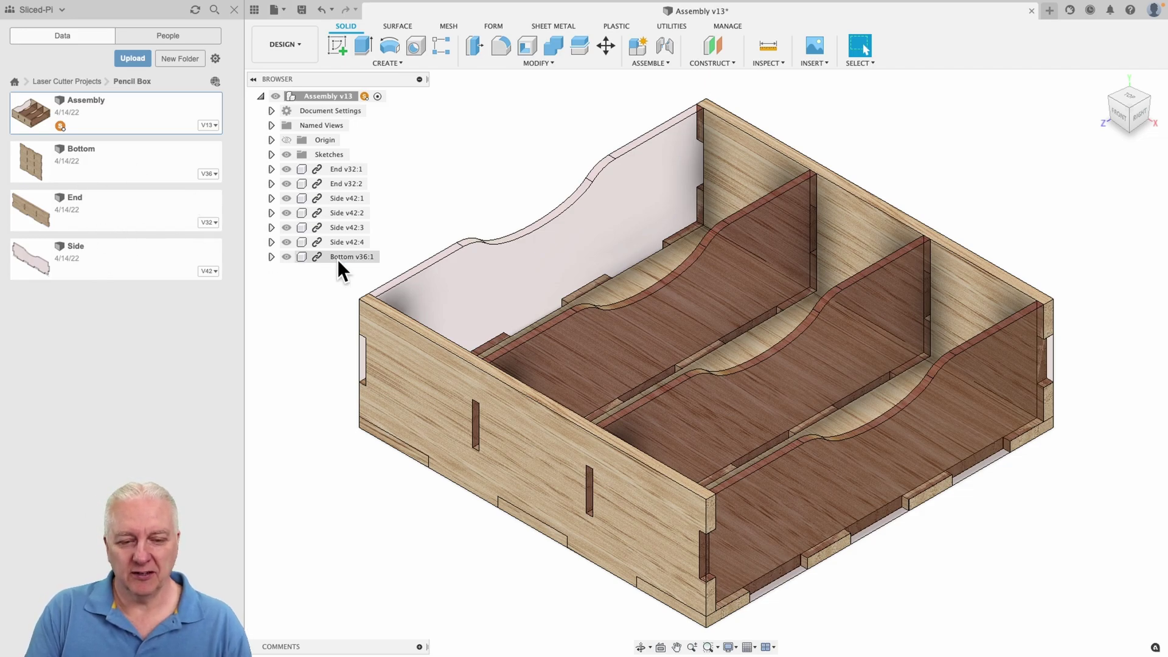
{"action": "scroll", "coordinate": [657, 324], "scroll_direction": "up", "scroll_amount": 2}
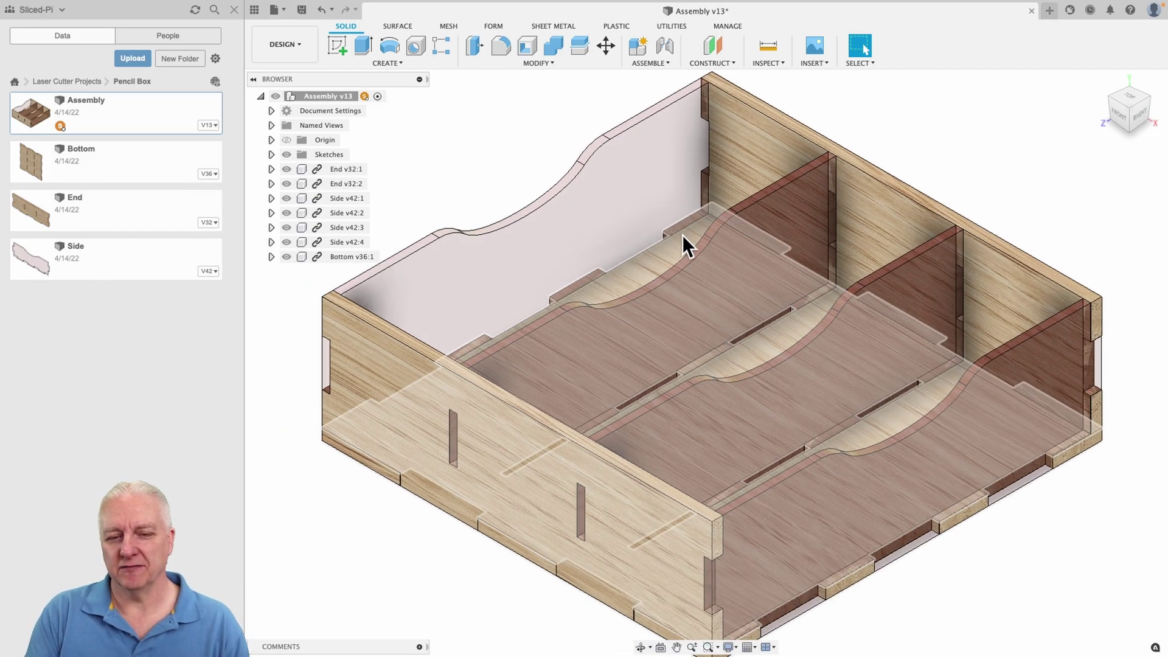
{"action": "scroll", "coordinate": [682, 235], "scroll_direction": "down", "scroll_amount": 1}
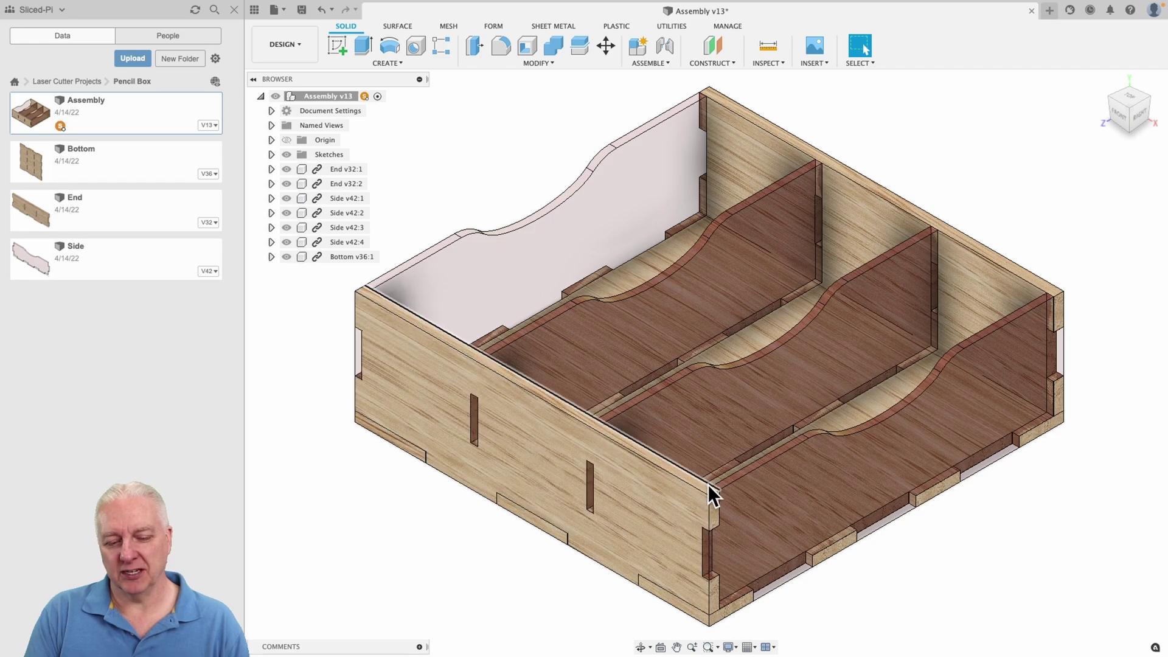
Measure the End panel edge (5.60 mm) and Side divider edge (3.90 mm), then orbit to the opposite side.
{"action": "scroll", "coordinate": [714, 493], "scroll_direction": "up", "scroll_amount": 5}
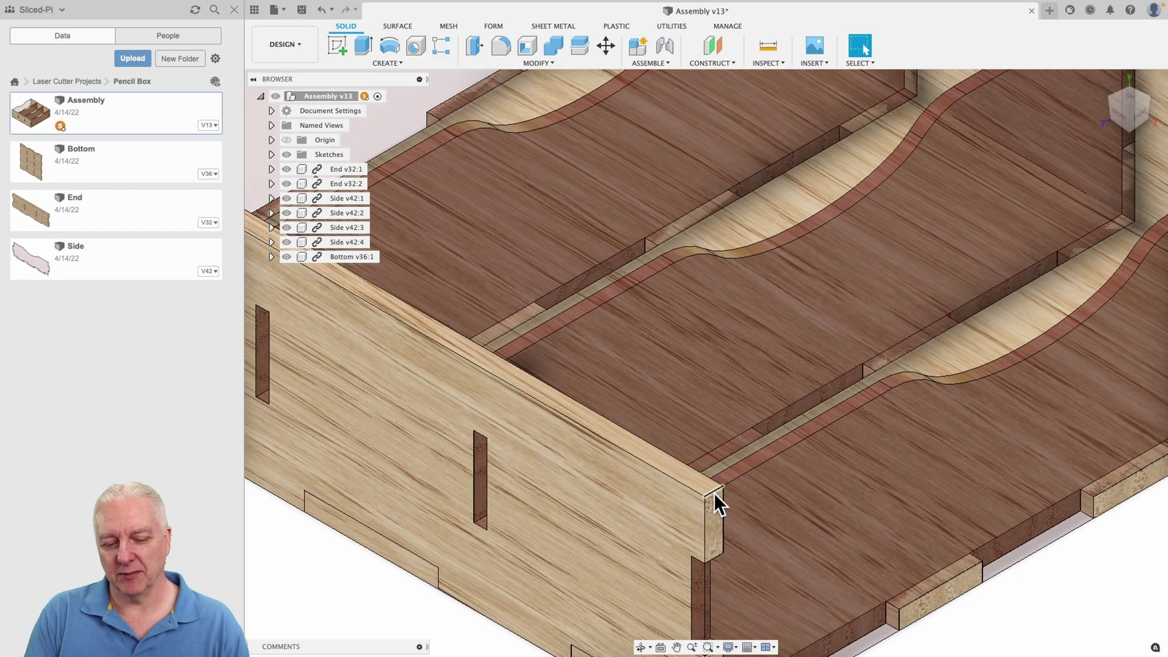
{"action": "left_click", "coordinate": [713, 491]}
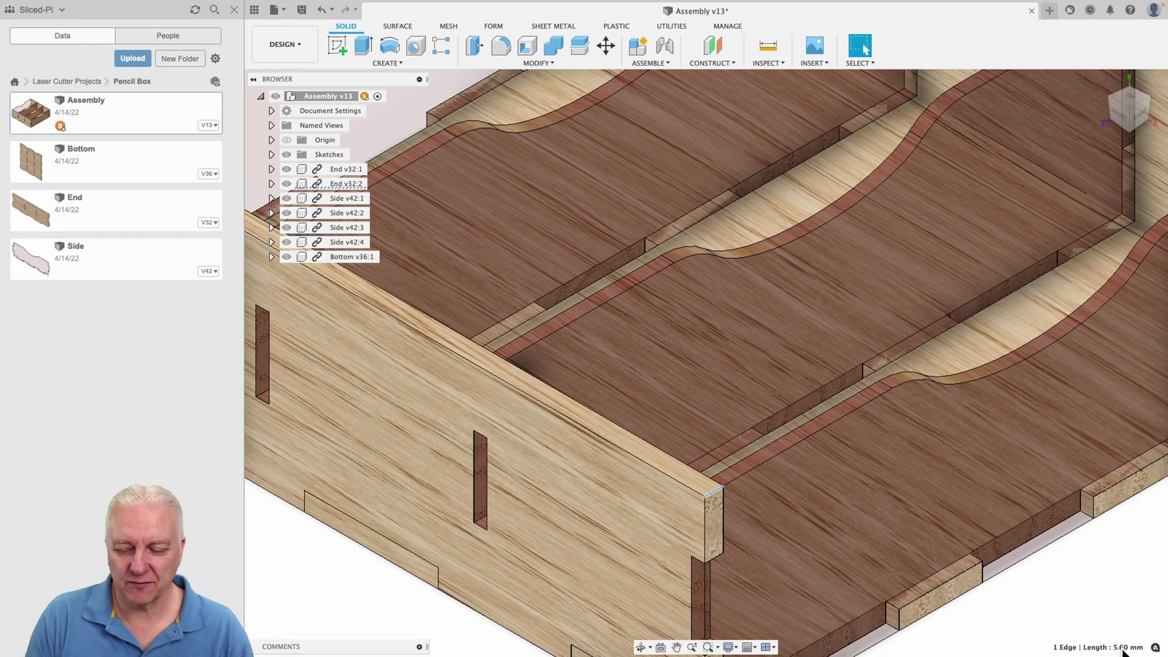
{"action": "scroll", "coordinate": [818, 457], "scroll_direction": "down", "scroll_amount": 5}
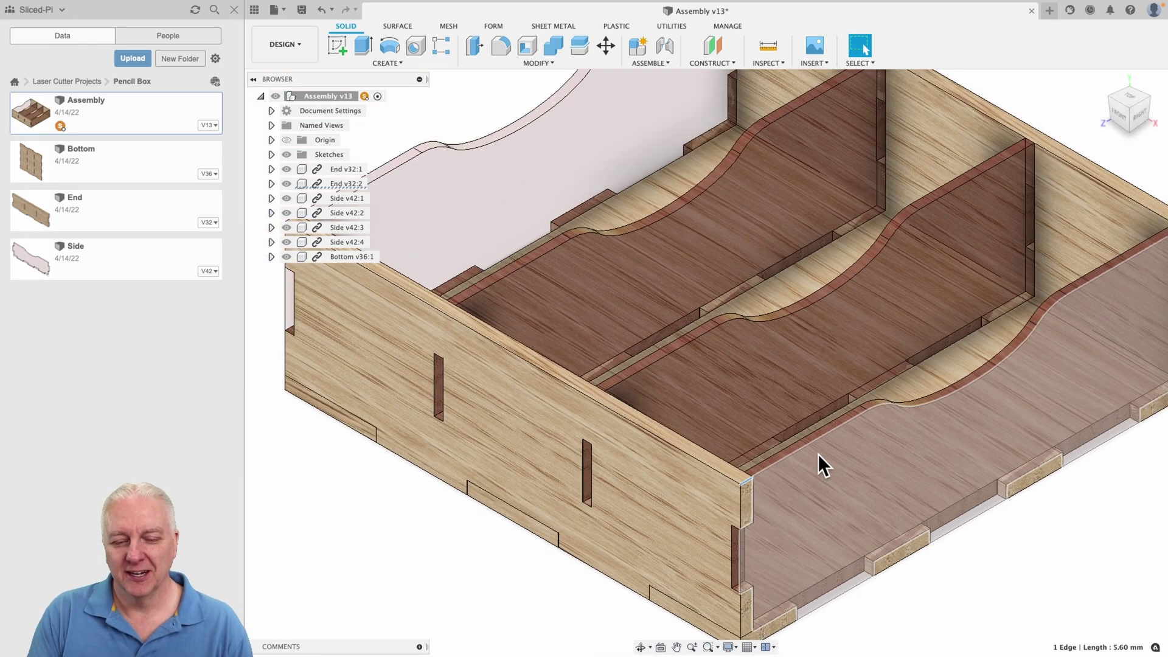
{"action": "scroll", "coordinate": [866, 403], "scroll_direction": "up", "scroll_amount": 3}
{"action": "left_click", "coordinate": [864, 408]}
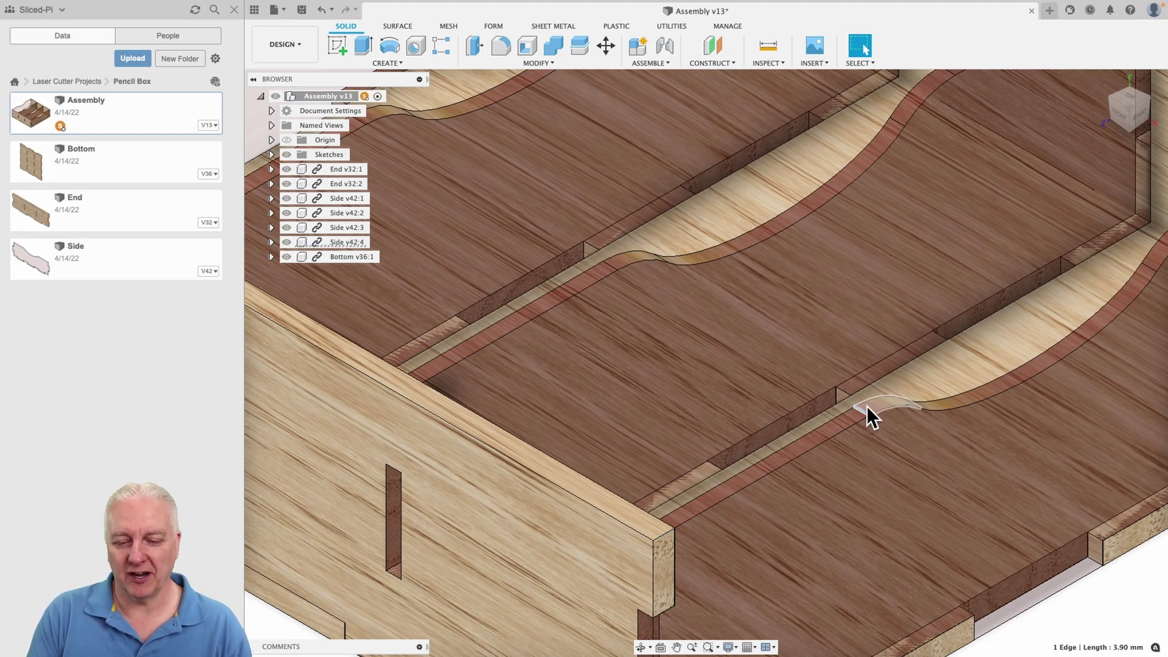
{"action": "scroll", "coordinate": [865, 407], "scroll_direction": "down", "scroll_amount": 8}
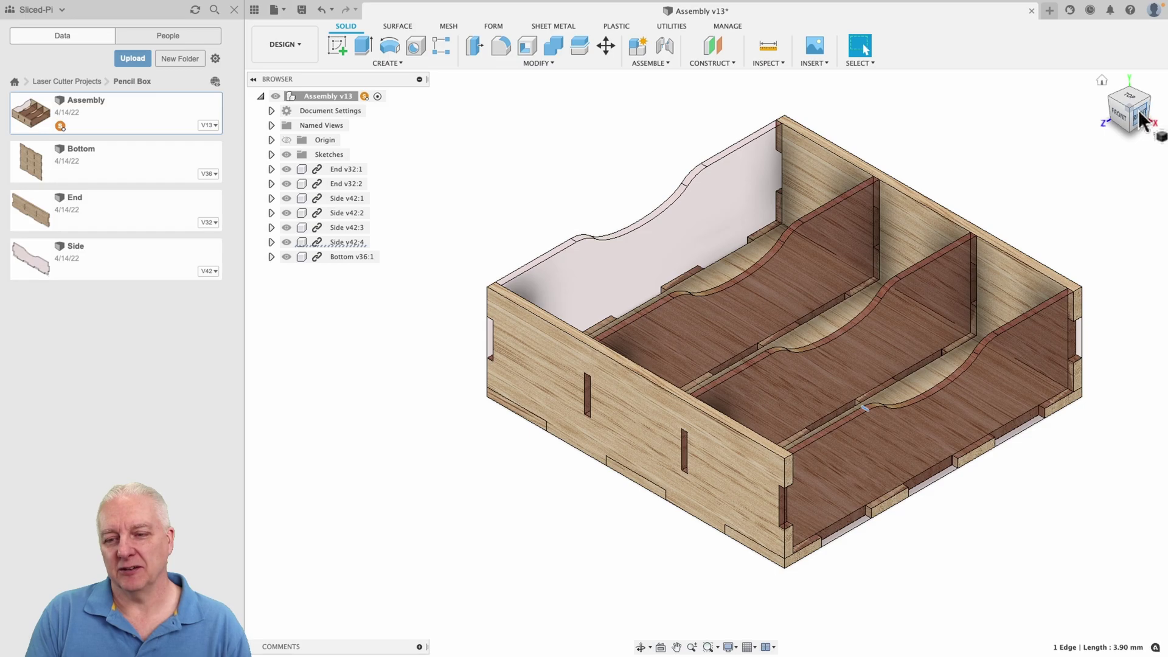
{"action": "left_click_drag", "start_coordinate": [1142, 120], "coordinate": [1117, 135]}
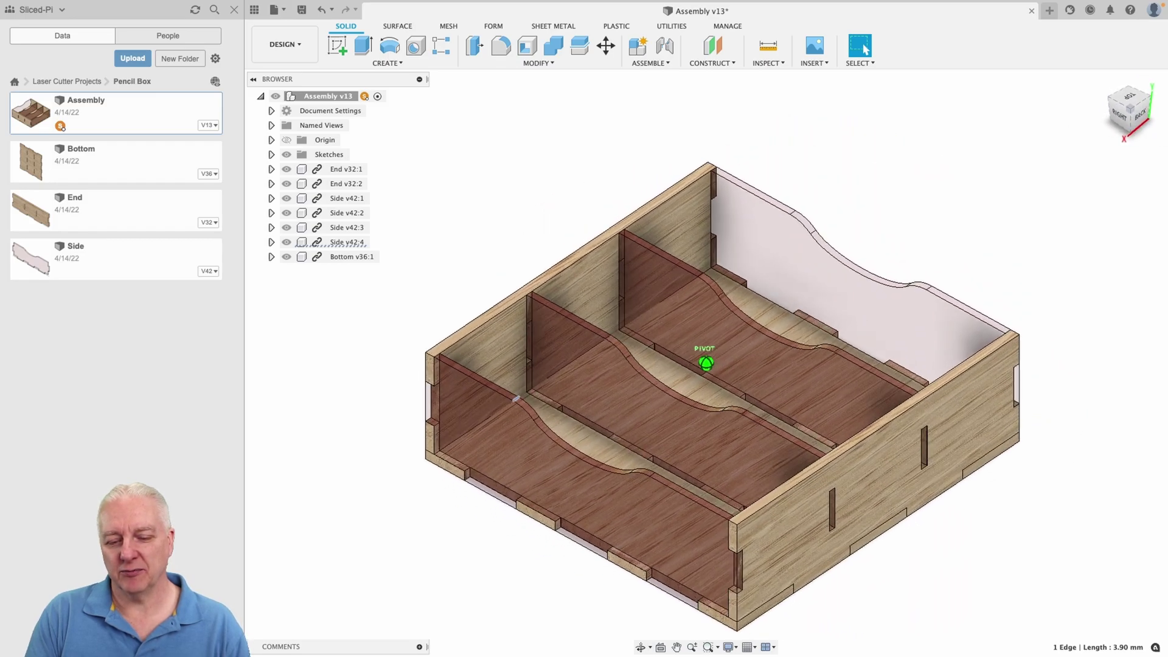
{"action": "middle_click_drag", "start_coordinate": [730, 389], "coordinate": [822, 413], "text": "shift"}
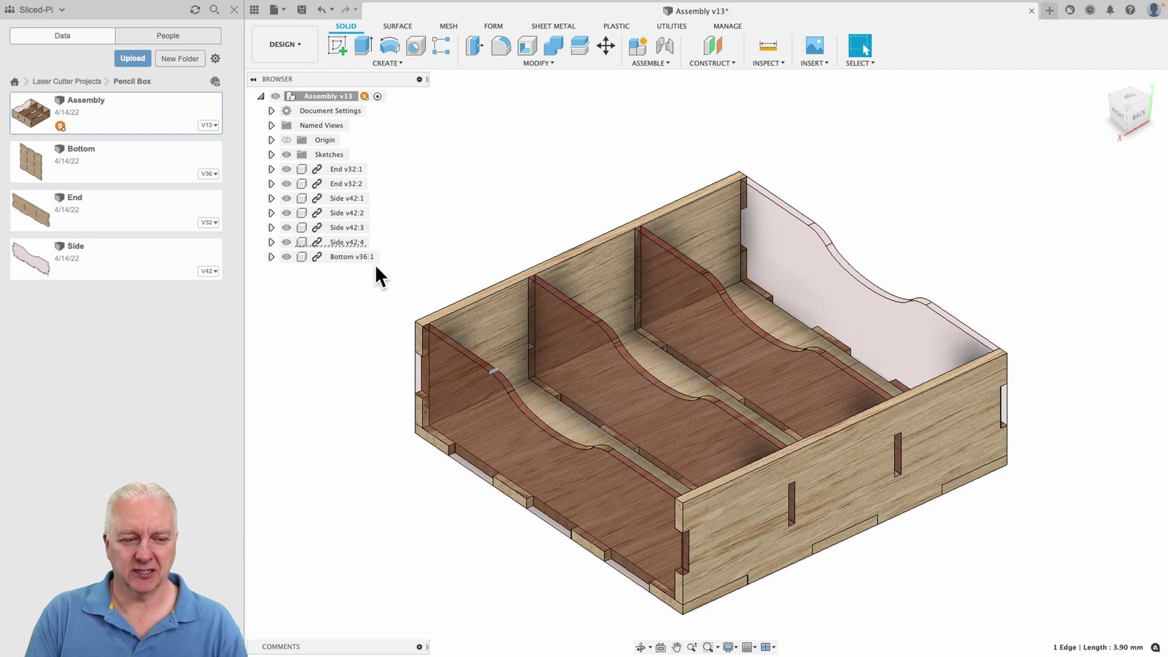
Open the Bottom v36 part in its own tab and edit the bottom panel sketch.
{"action": "double_click", "coordinate": [83, 160]}
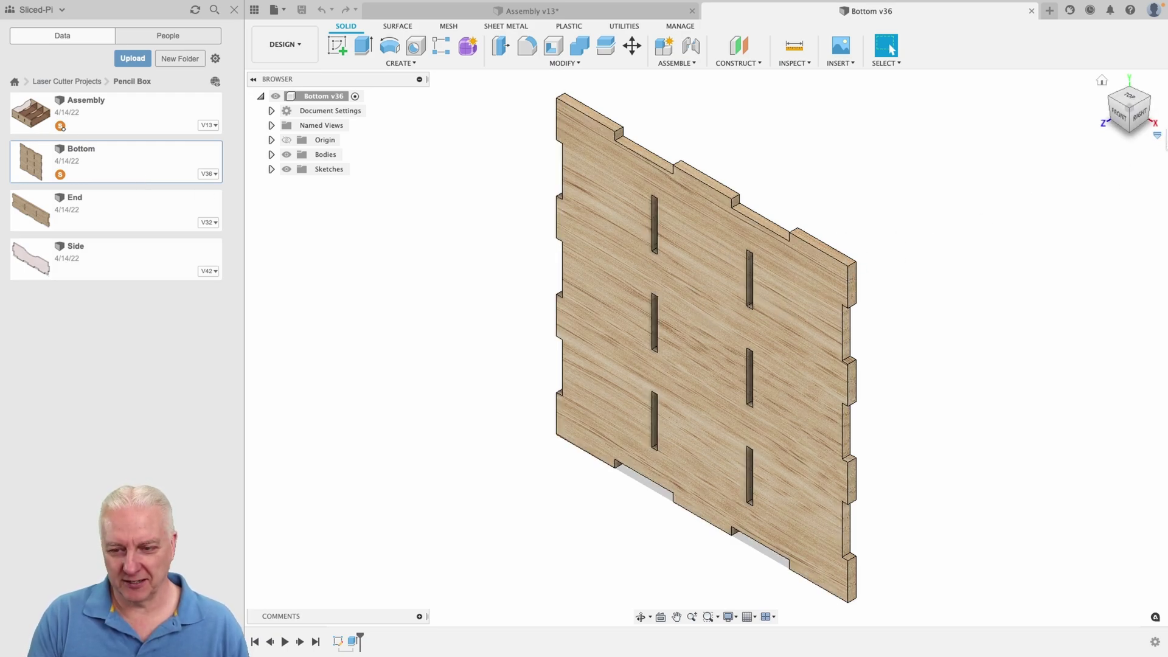
{"action": "left_click_drag", "start_coordinate": [1135, 104], "coordinate": [1142, 97]}
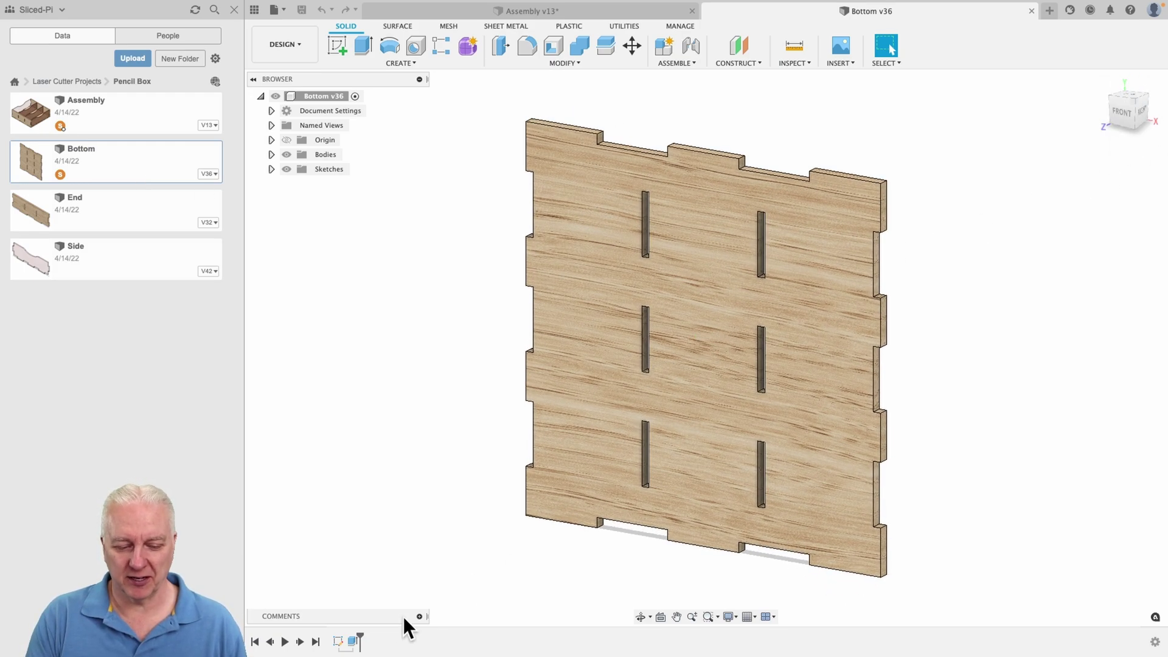
{"action": "double_click", "coordinate": [338, 641]}
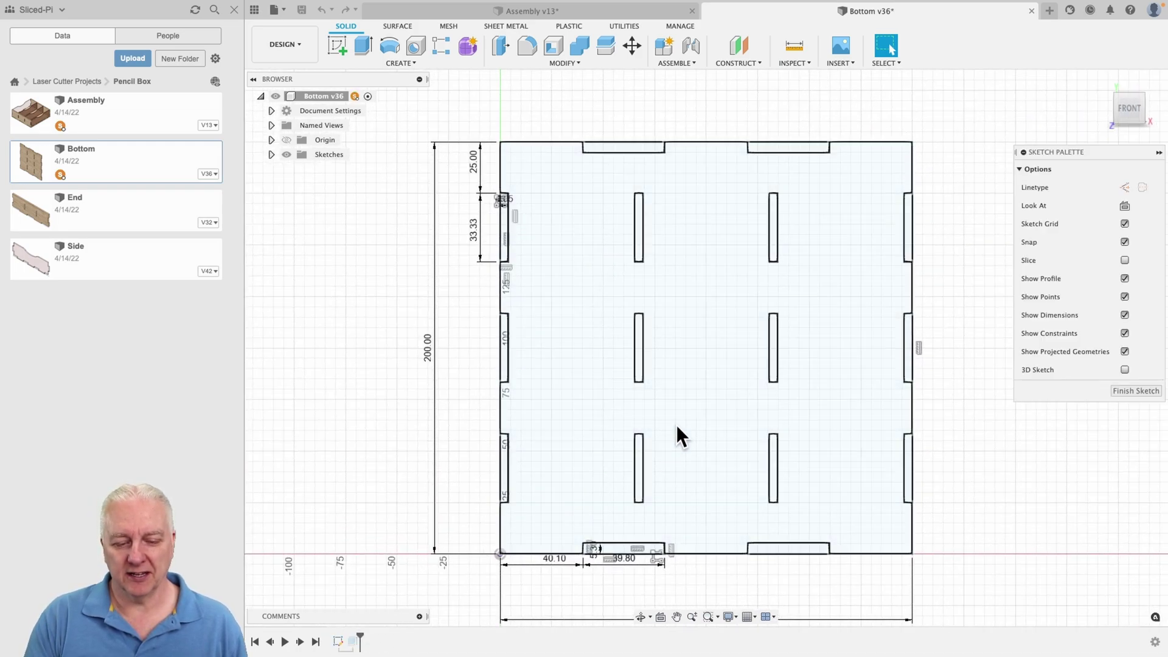
{"action": "scroll", "coordinate": [501, 200], "scroll_direction": "up", "scroll_amount": 6}
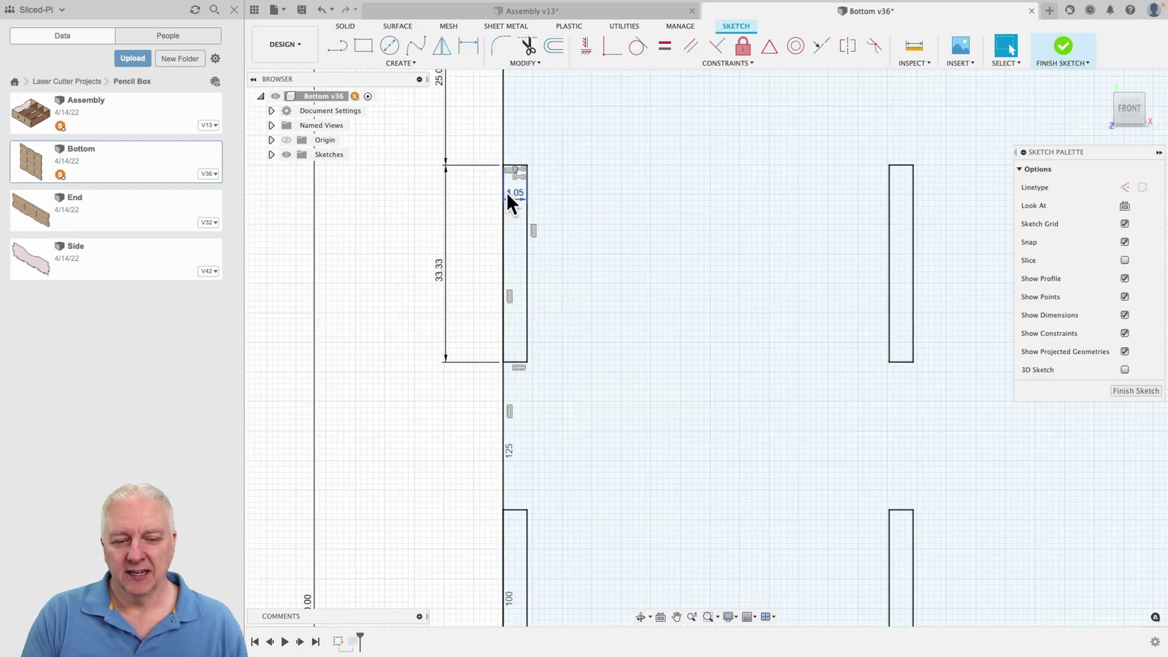
{"action": "scroll", "coordinate": [510, 190], "scroll_direction": "up", "scroll_amount": 3}
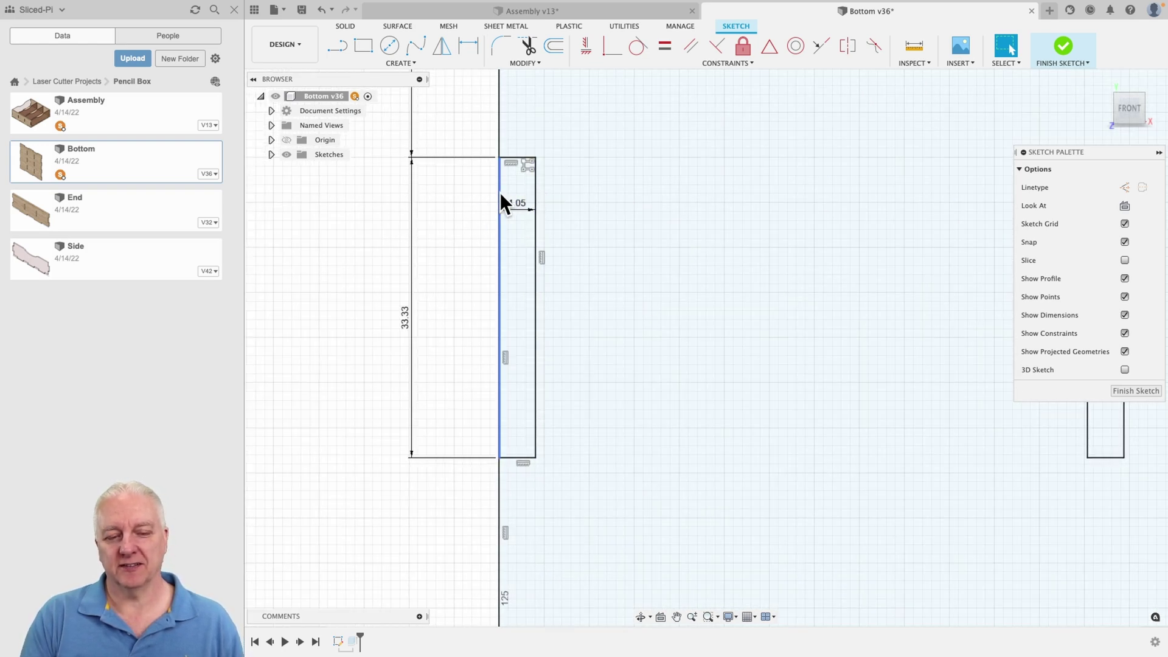
Review the sketch dimensions, then orbit to an angled 3D view of the wooden bottom board.
{"action": "scroll", "coordinate": [524, 273], "scroll_direction": "down", "scroll_amount": 4}
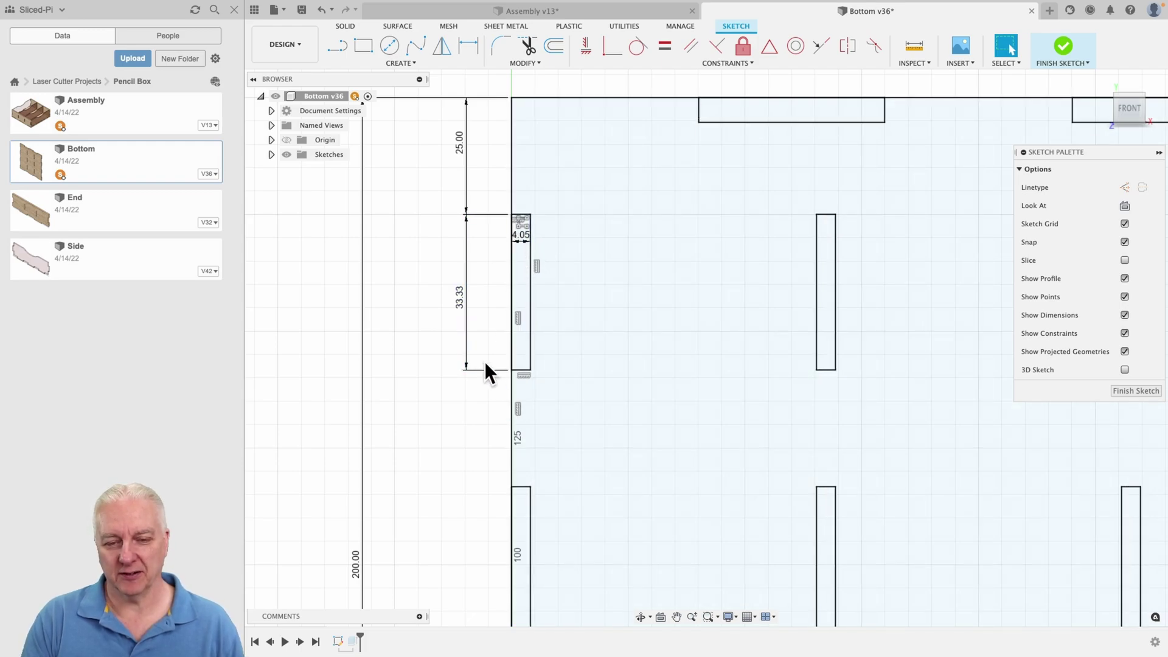
{"action": "scroll", "coordinate": [476, 351], "scroll_direction": "down", "scroll_amount": 4}
{"action": "mouse_move", "coordinate": [710, 327]}
{"action": "middle_mouse_down"}
{"action": "mouse_move", "coordinate": [697, 293]}
{"action": "mouse_move", "coordinate": [617, 255]}
{"action": "middle_mouse_up"}
{"action": "scroll", "coordinate": [618, 255], "scroll_direction": "down", "scroll_amount": 1}
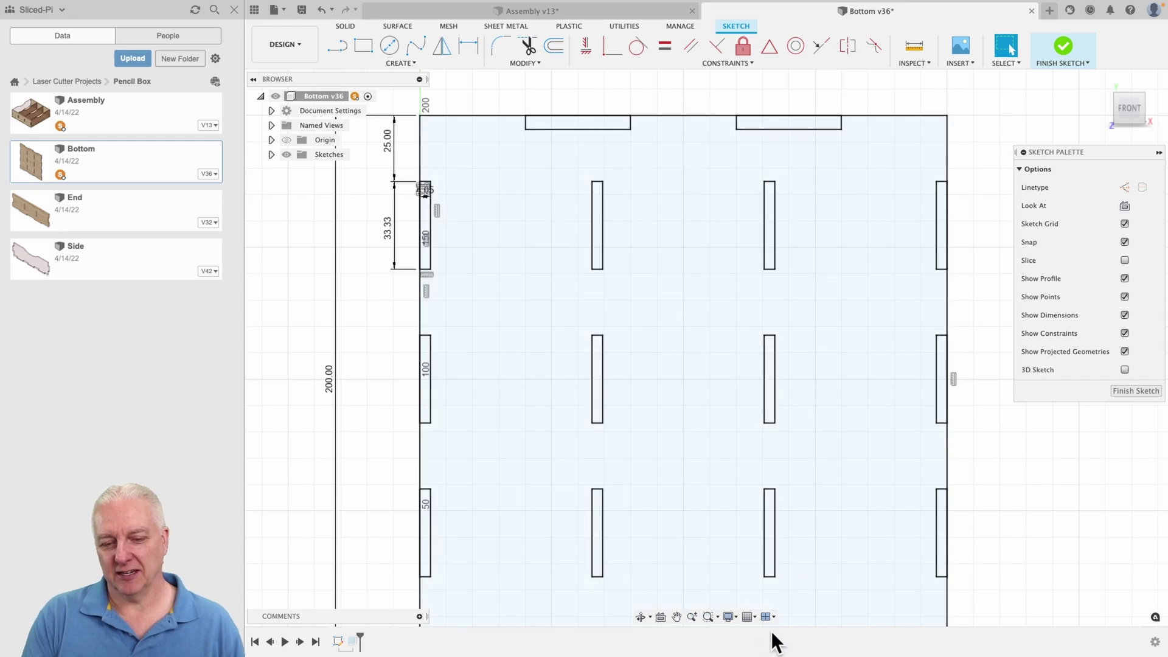
{"action": "scroll", "coordinate": [599, 298], "scroll_direction": "up", "scroll_amount": 1}
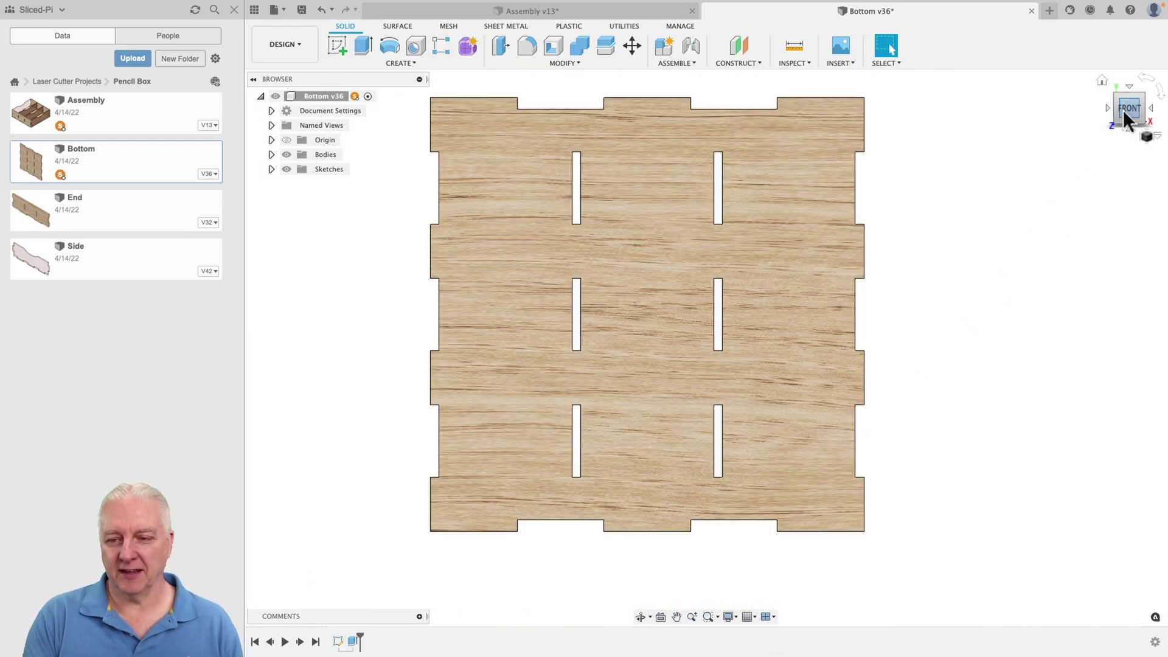
{"action": "middle_click_drag", "start_coordinate": [706, 347], "coordinate": [739, 351], "text": "shift"}
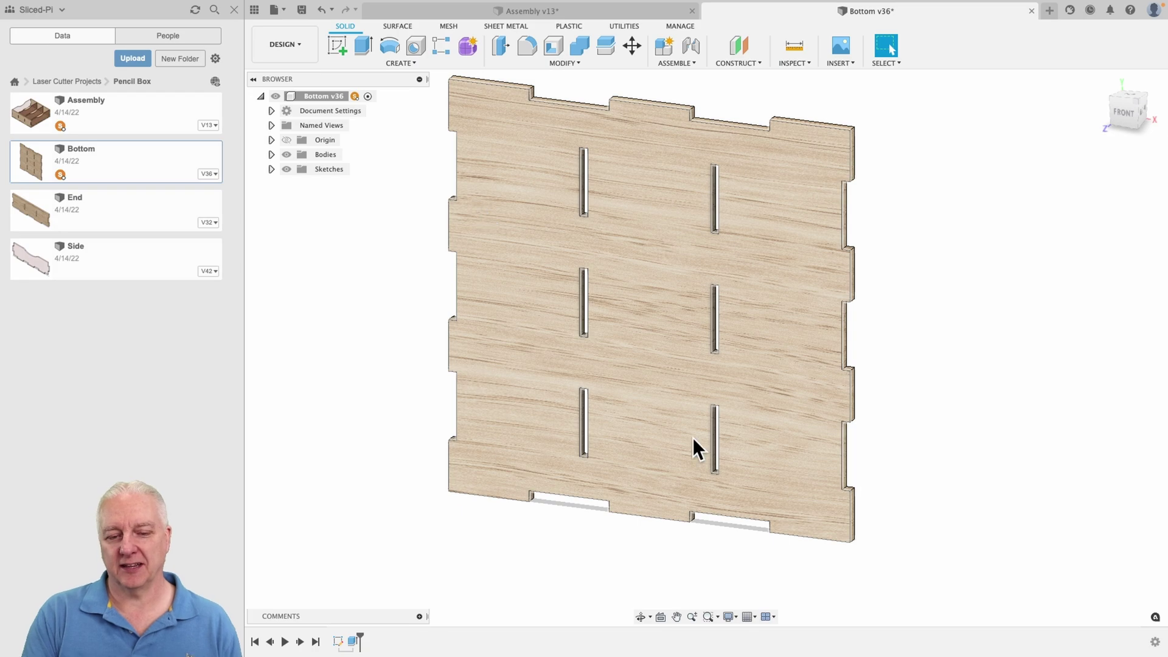
{"action": "left_click", "coordinate": [352, 641]}
{"action": "double_click", "coordinate": [352, 642]}
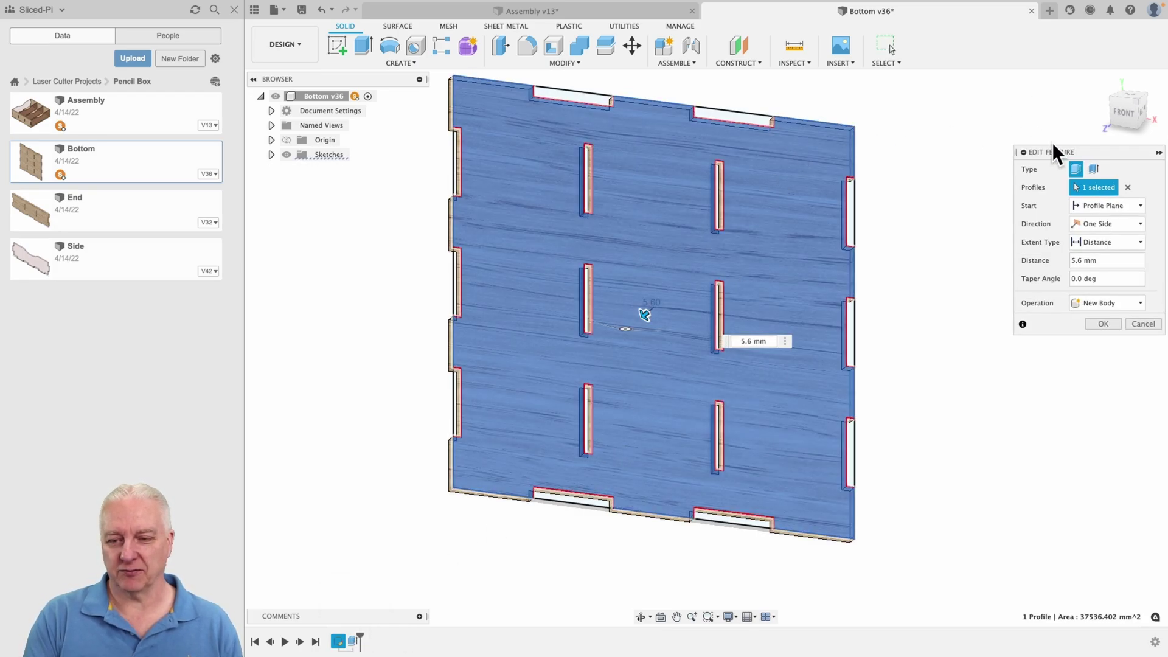
{"action": "left_click", "coordinate": [1129, 113]}
{"action": "key", "text": "Return"}
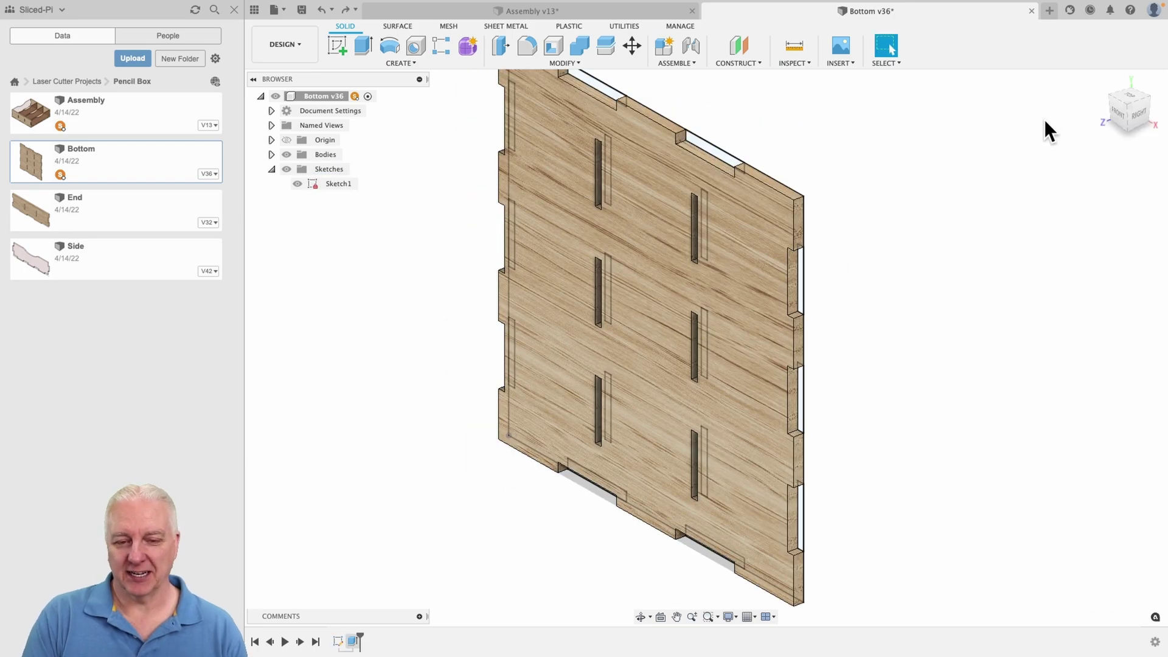
{"action": "scroll", "coordinate": [973, 219], "scroll_direction": "down", "scroll_amount": 2}
{"action": "middle_click_drag", "start_coordinate": [973, 219], "coordinate": [937, 305]}
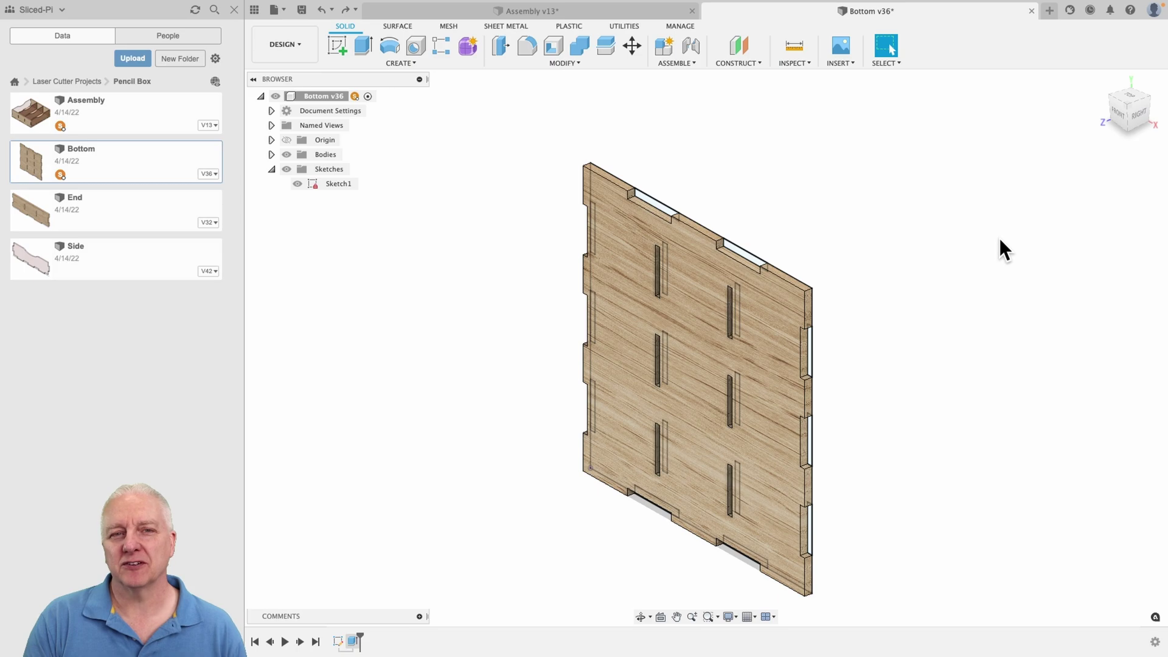
{"action": "left_click", "coordinate": [1119, 114]}
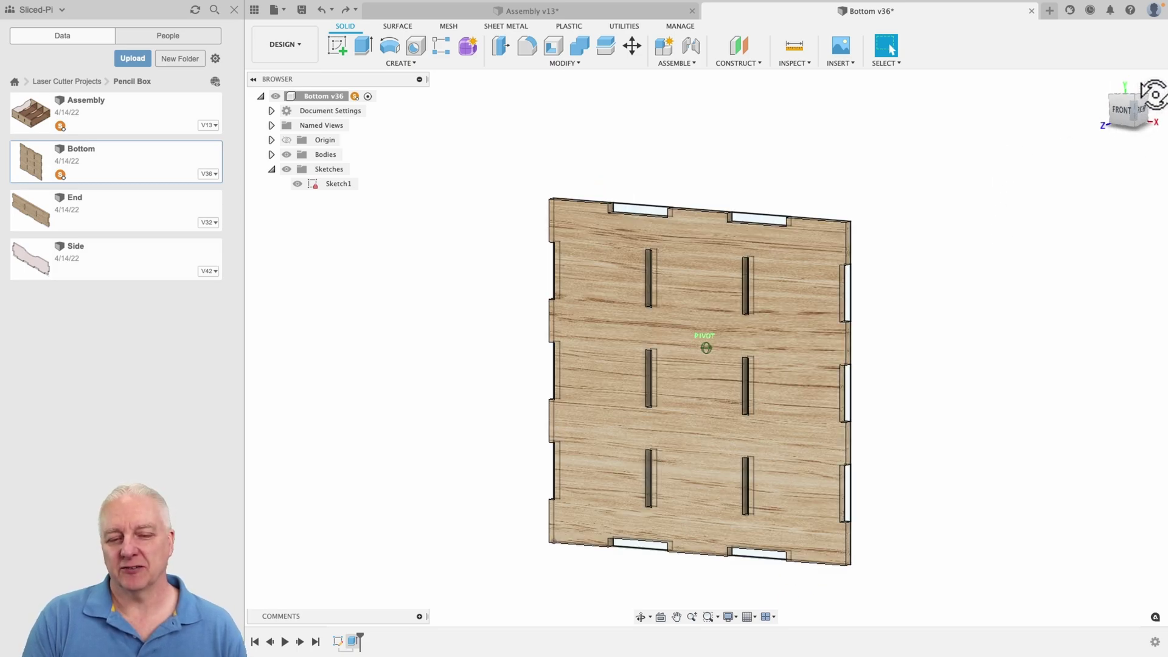
{"action": "middle_click_drag", "start_coordinate": [1154, 94], "coordinate": [1113, 122], "text": "shift"}
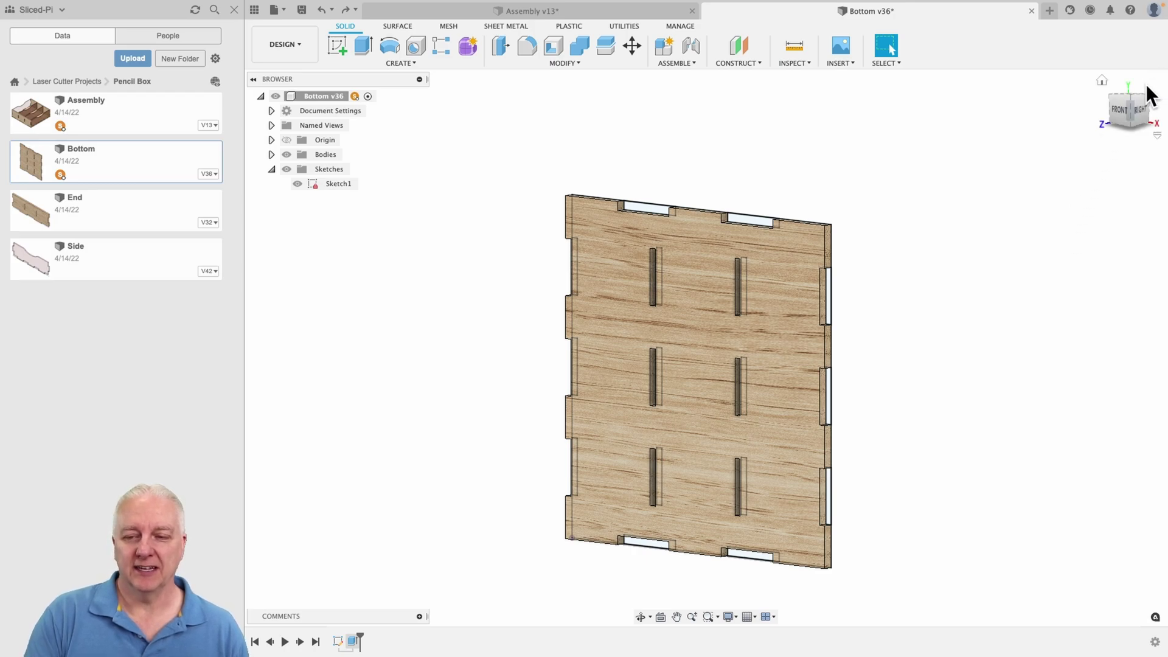
Run Shaper Origin Export to Origin on the bottom board's top face, then cancel saving the SVG.
{"action": "left_click", "coordinate": [625, 26]}
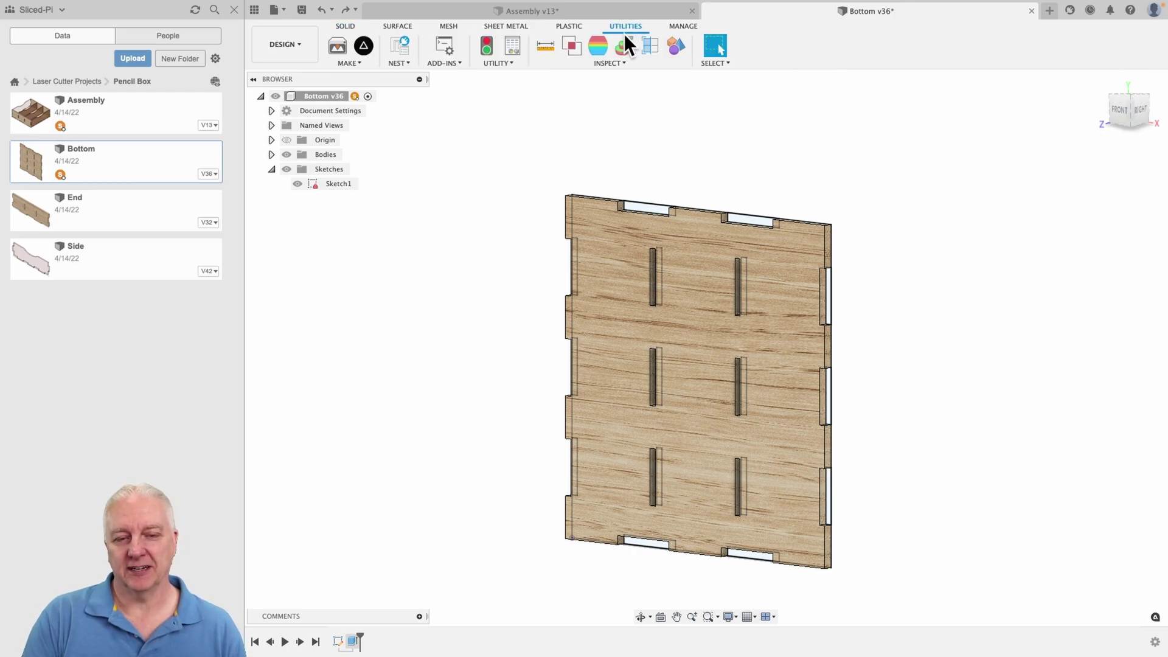
{"action": "left_click", "coordinate": [362, 46]}
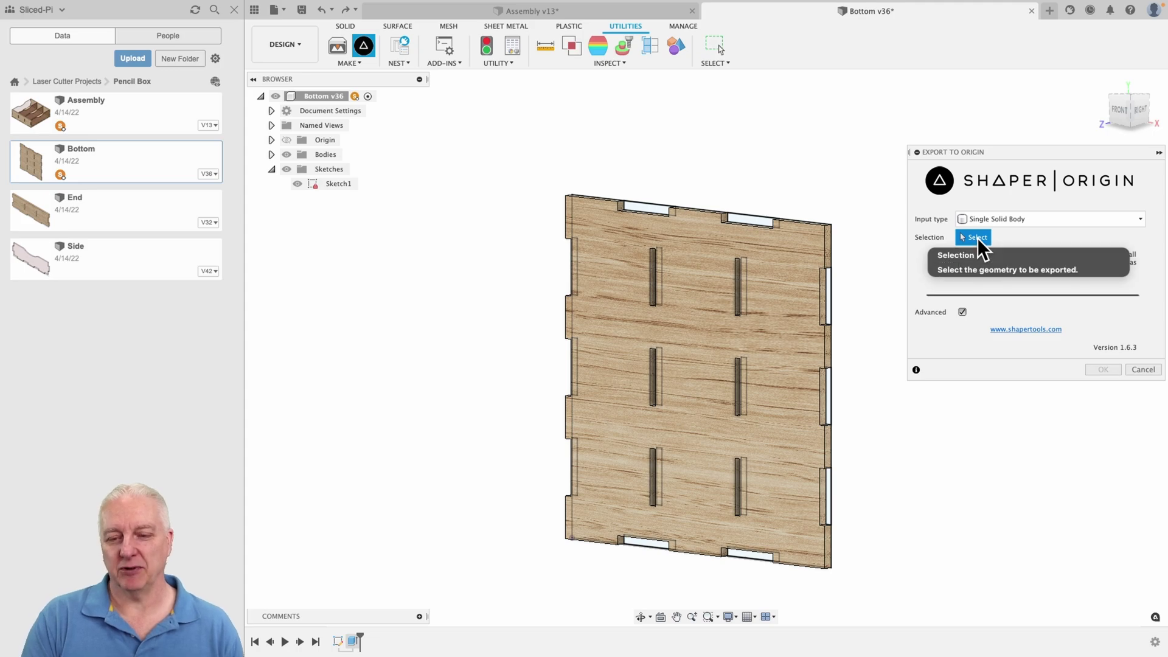
{"action": "left_click", "coordinate": [795, 267]}
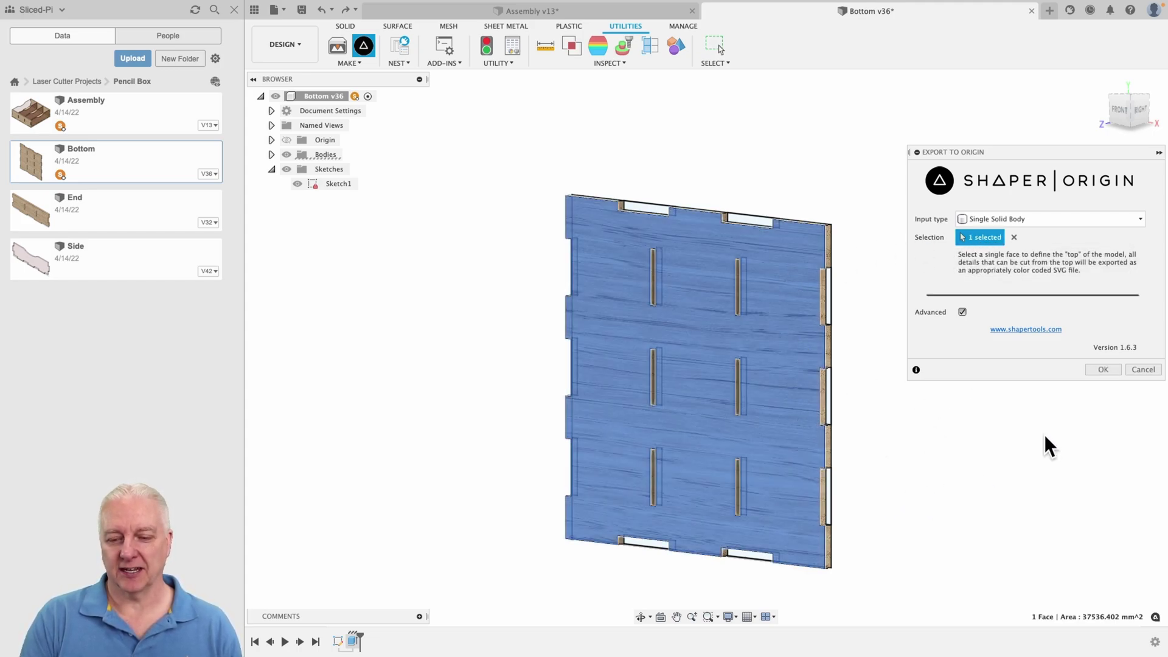
{"action": "key", "text": "Return"}
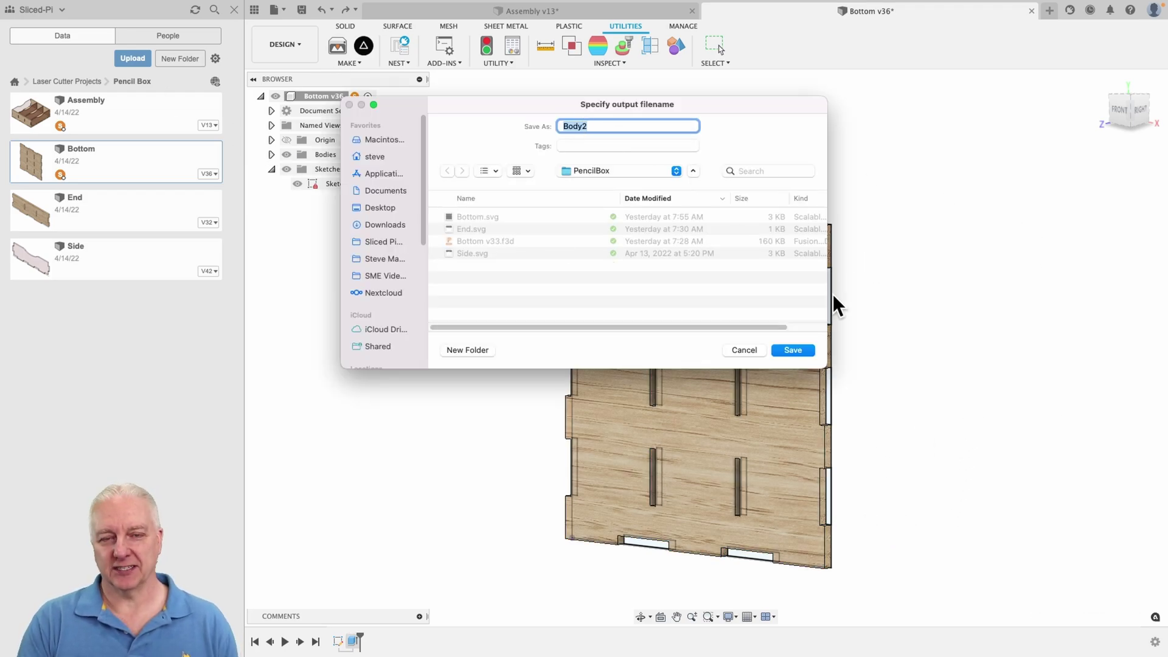
{"action": "left_click", "coordinate": [738, 350]}
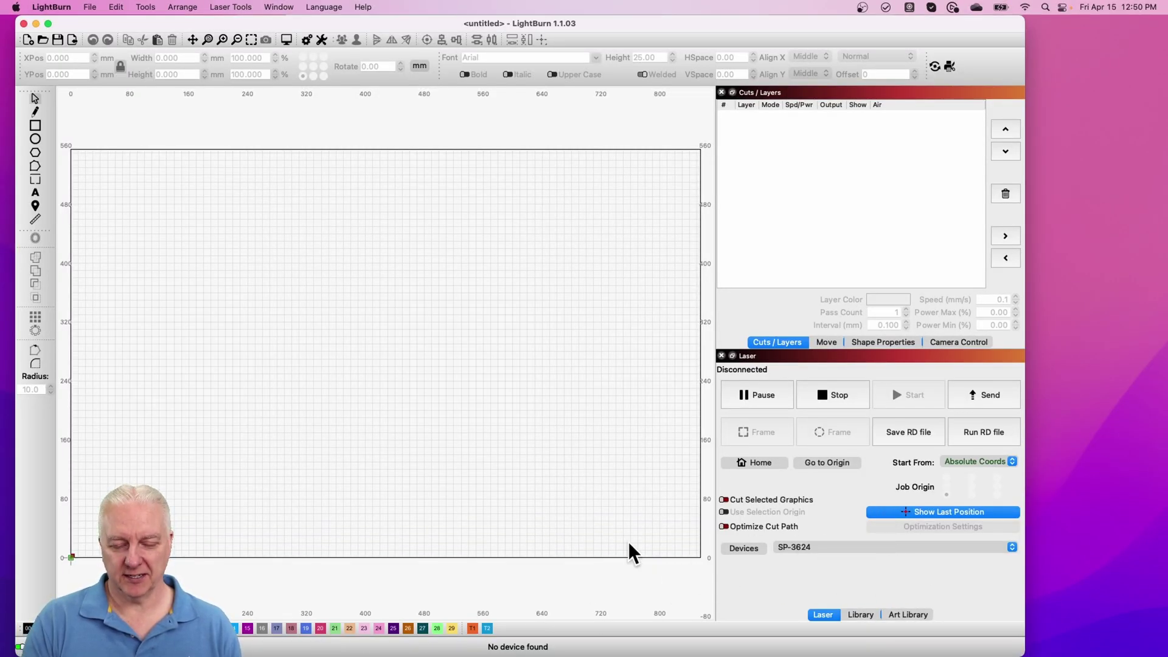
Import two pencil box part SVGs from the file browser onto the LightBurn canvas.
{"action": "key", "text": "super+Tab"}
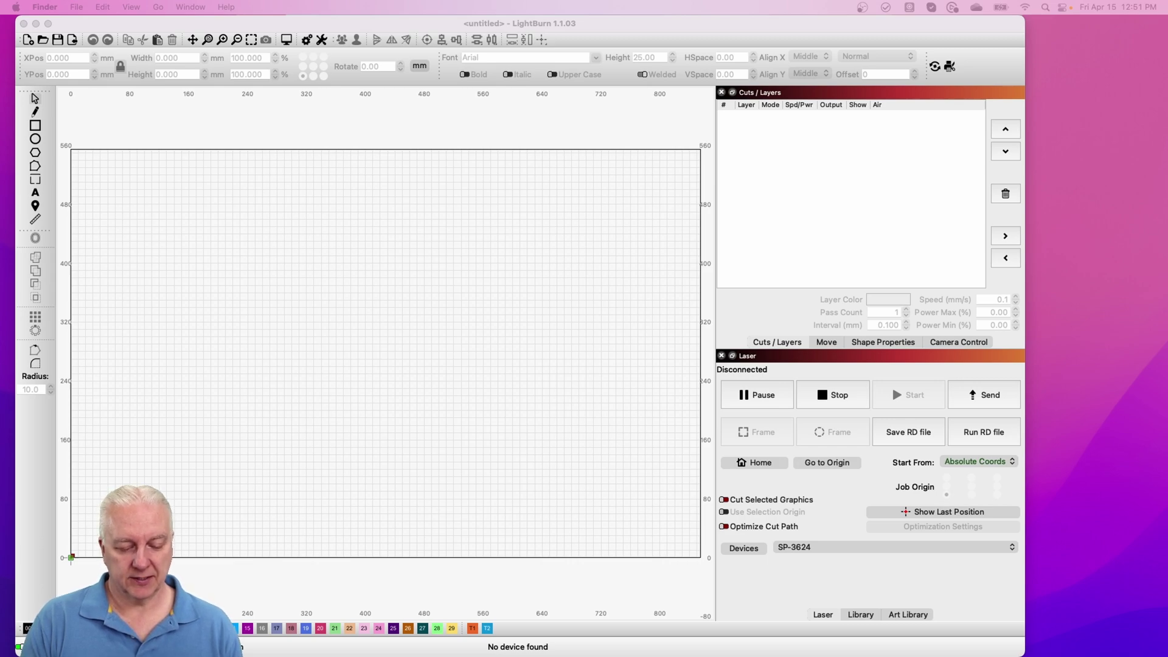
{"action": "left_click_drag", "start_coordinate": [43, 649], "coordinate": [150, 480]}
{"action": "left_click_drag", "start_coordinate": [42, 650], "coordinate": [334, 469]}
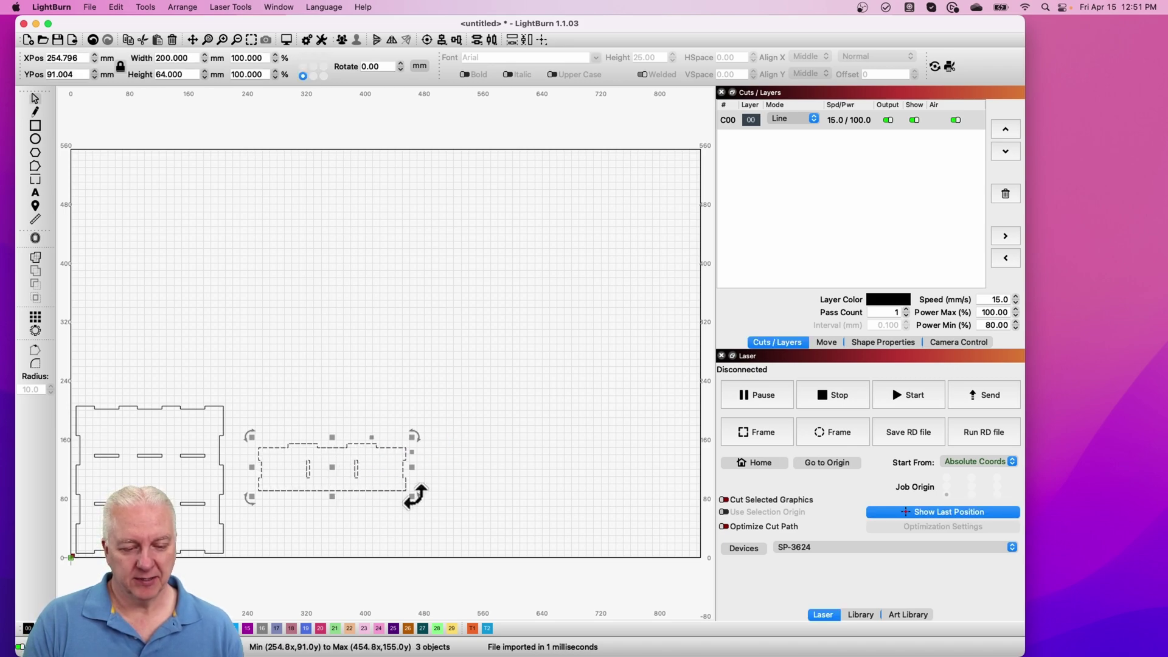
Rotate the narrow end piece 90° upright, duplicate it, and line both copies up beside the wide part.
{"action": "left_click_drag", "start_coordinate": [416, 500], "coordinate": [354, 412]}
{"action": "left_click_drag", "start_coordinate": [332, 467], "coordinate": [253, 489]}
{"action": "right_click", "coordinate": [251, 480]}
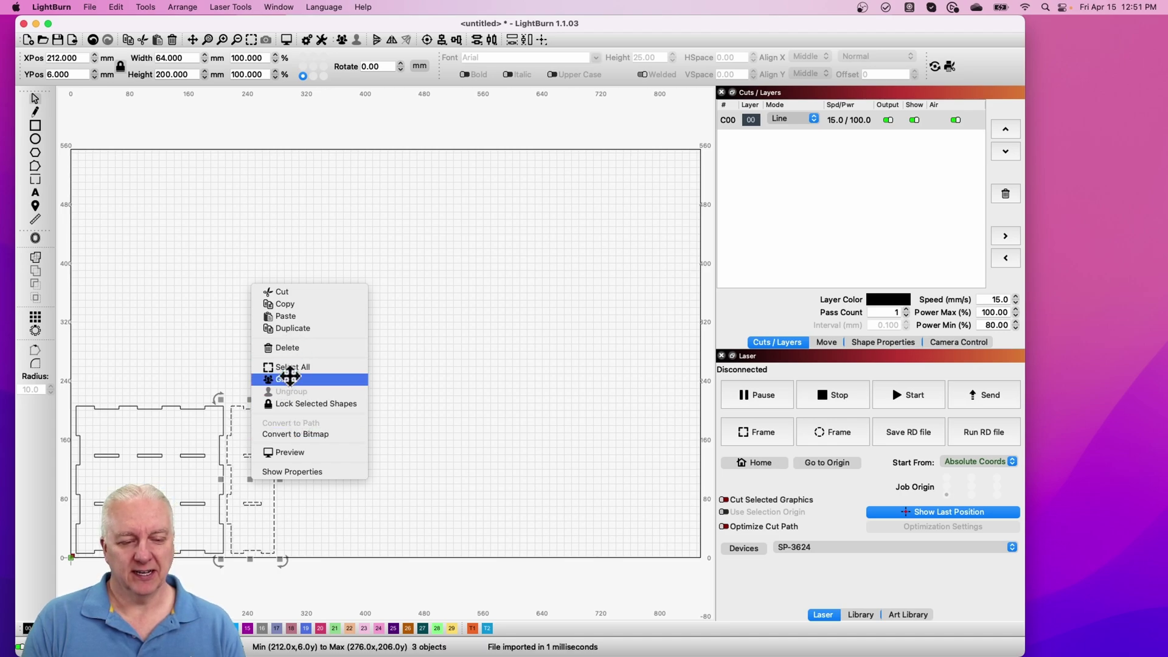
{"action": "left_click", "coordinate": [293, 328]}
{"action": "left_click_drag", "start_coordinate": [250, 488], "coordinate": [305, 488]}
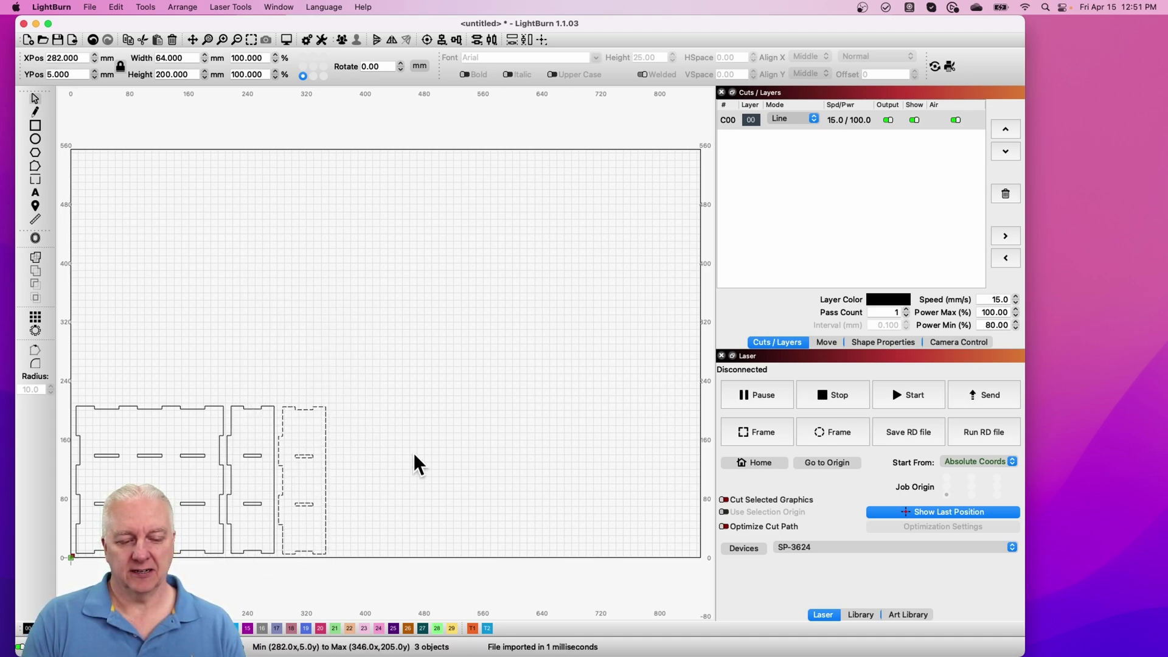
{"action": "left_click", "coordinate": [414, 464]}
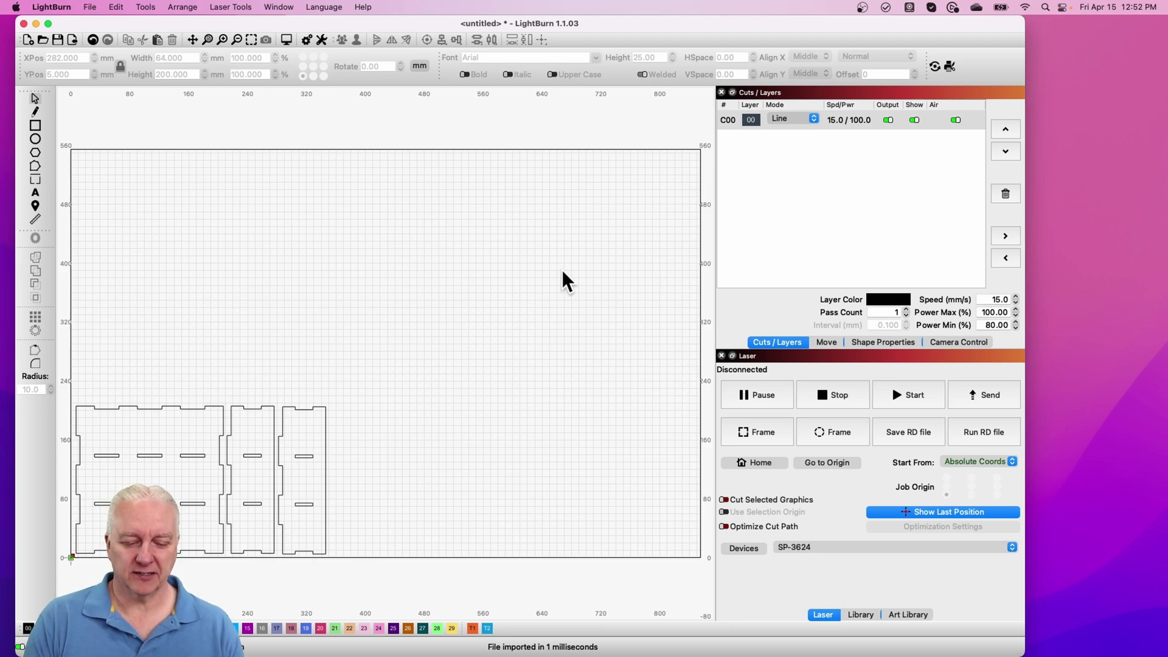
{"action": "scroll", "coordinate": [609, 228], "scroll_direction": "up", "scroll_amount": 2}
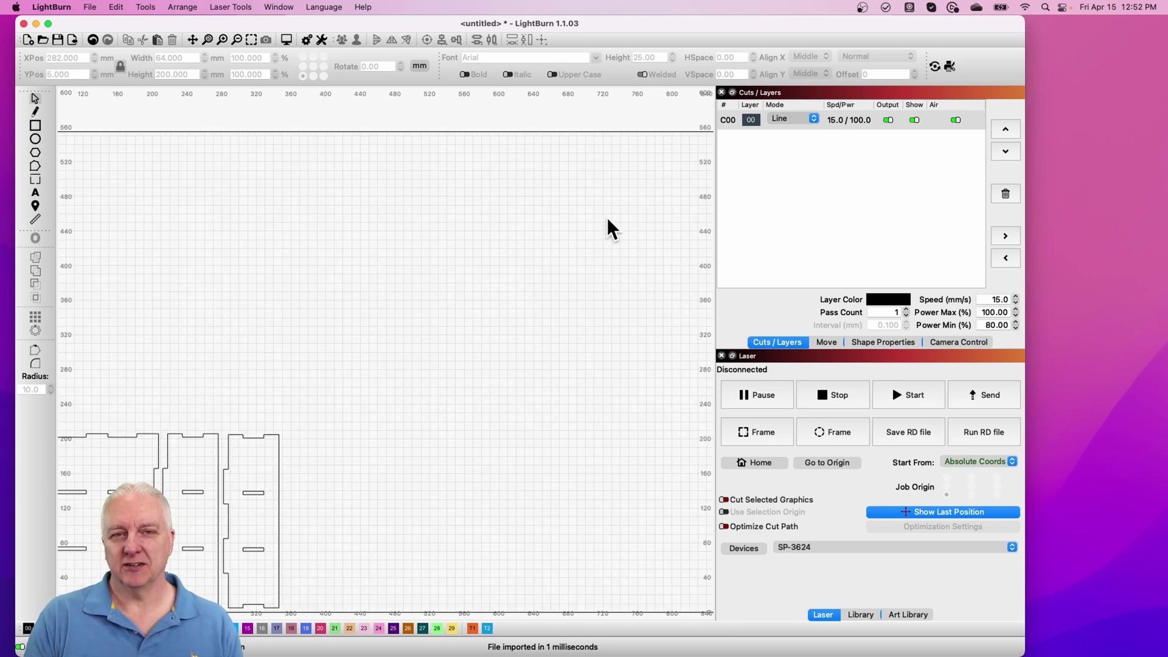